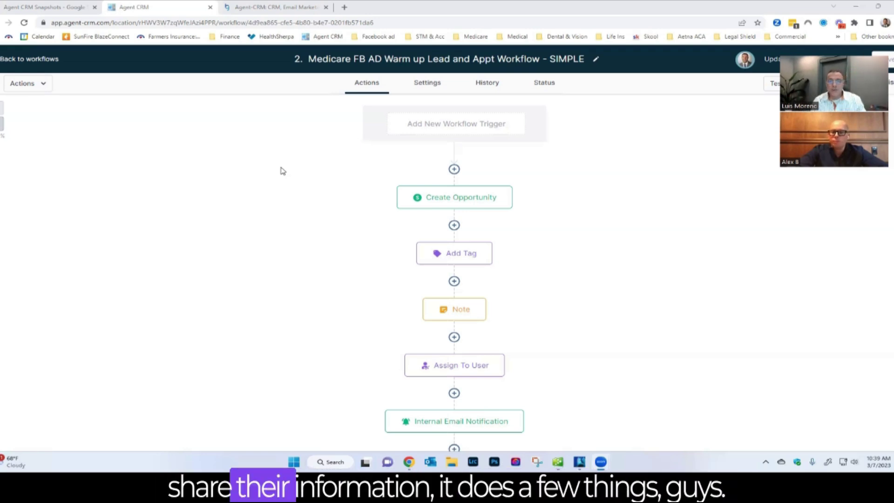
Review the opening actions of the SIMPLE Medicare lead workflow and open the Internal Text Notification action's settings.
scroll(538, 202, down, 3)
scroll(541, 204, up, 3)
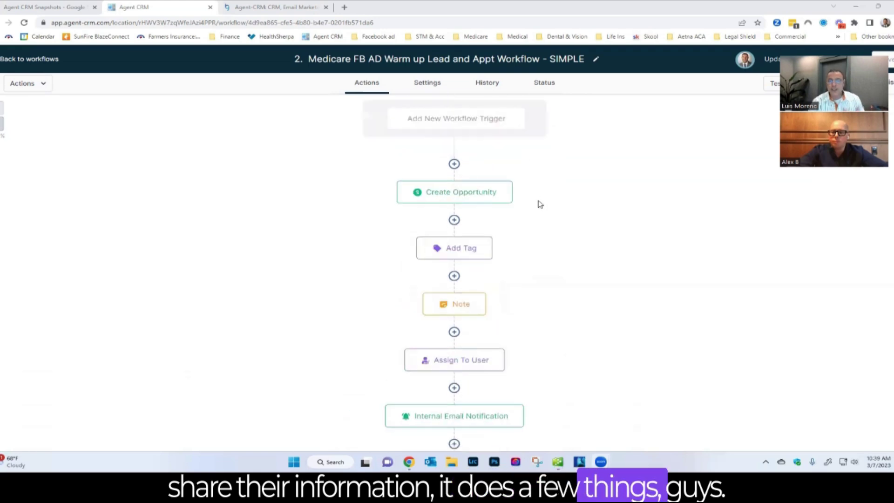
scroll(575, 212, down, 1)
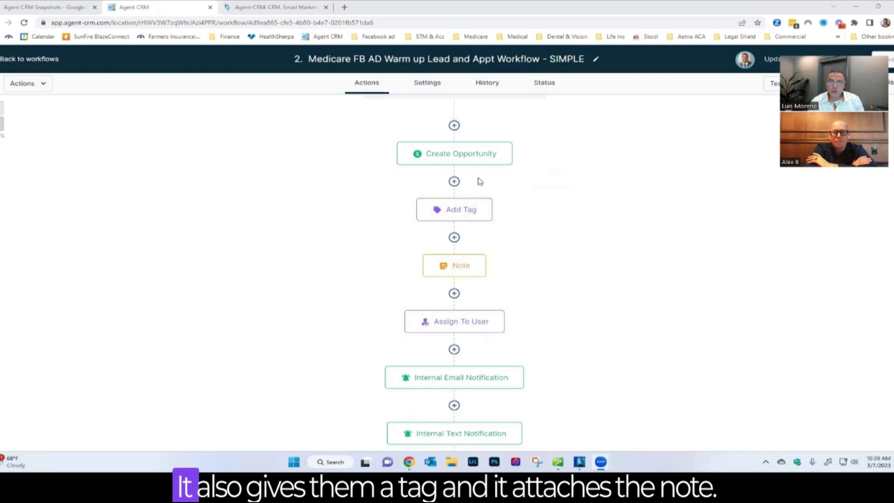
mouse_move(466, 275)
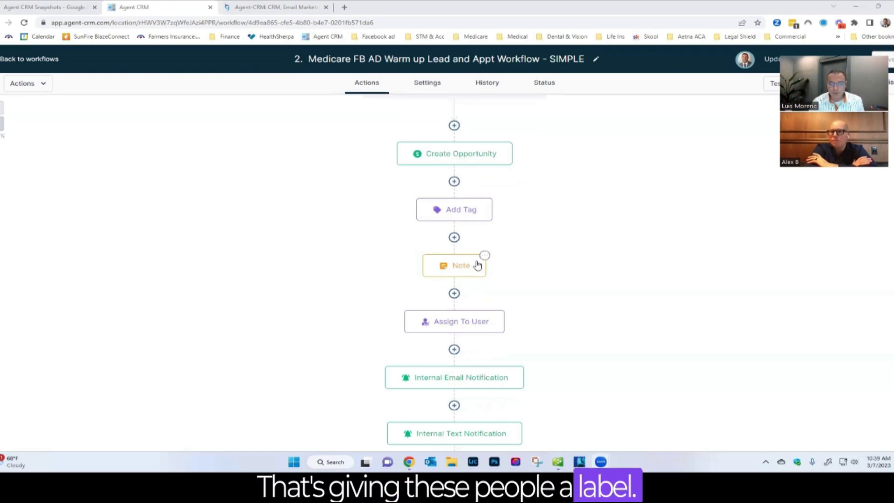
scroll(482, 270, down, 2)
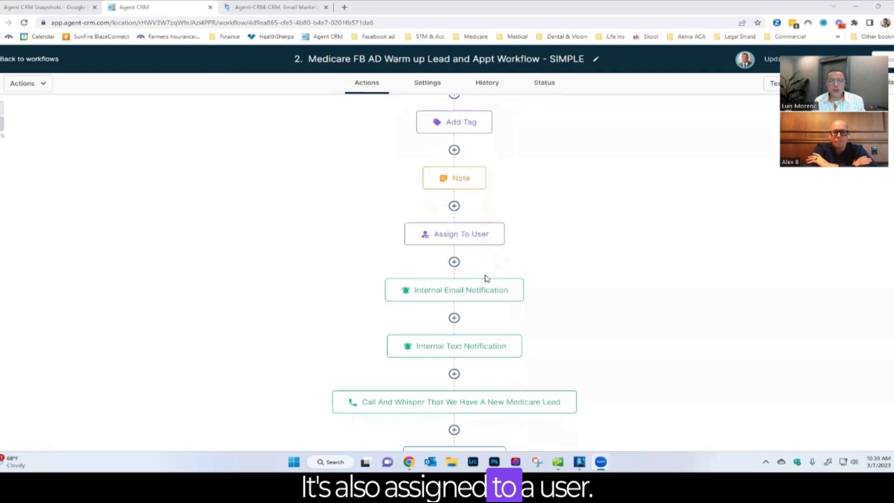
scroll(580, 273, down, 1)
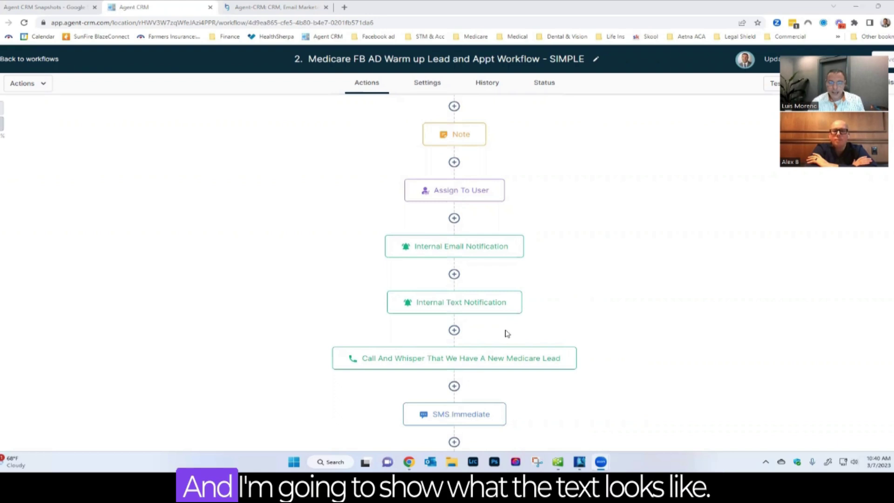
click(470, 305)
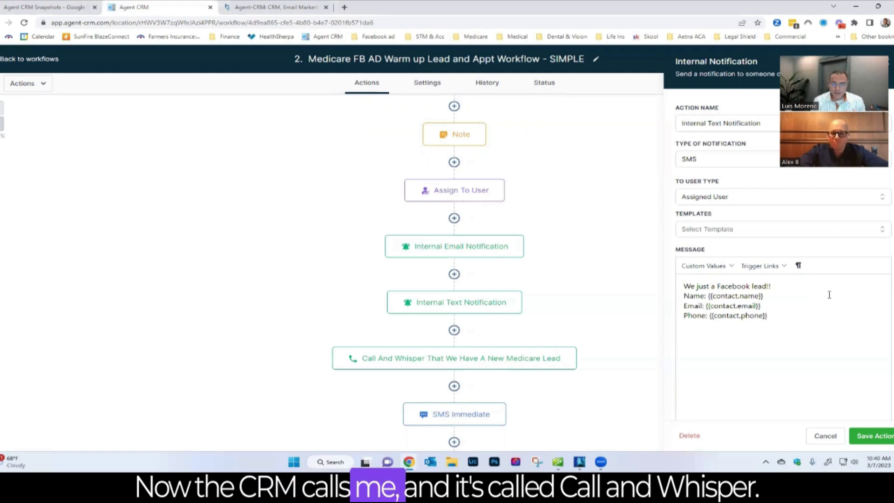
Open the settings of the call-and-whisper action for new Medicare leads and look over the surrounding workflow actions.
click(521, 363)
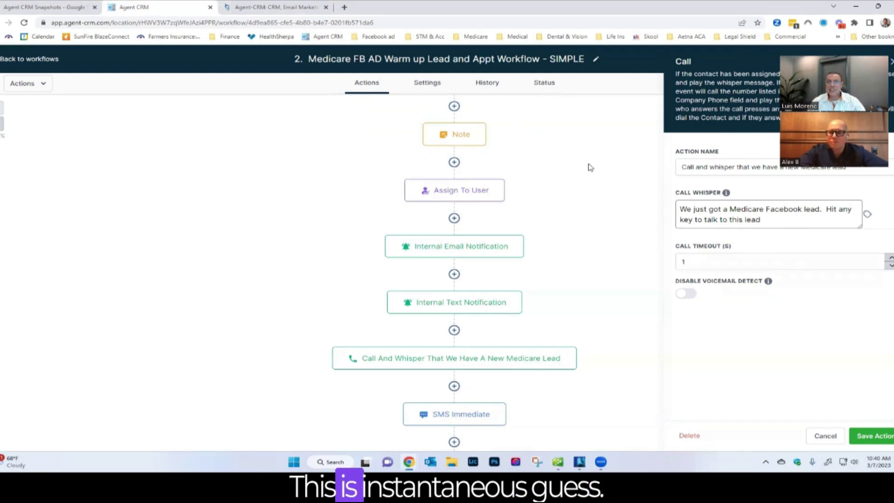
scroll(586, 190, down, 3)
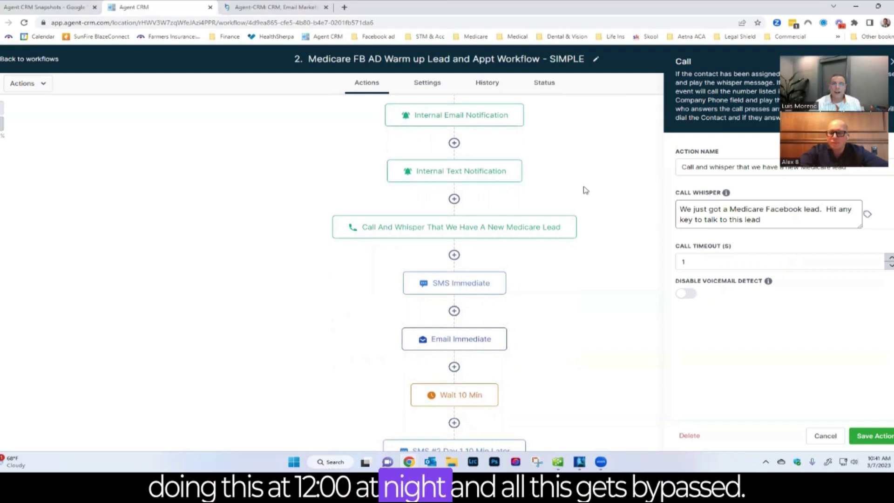
scroll(488, 239, down, 2)
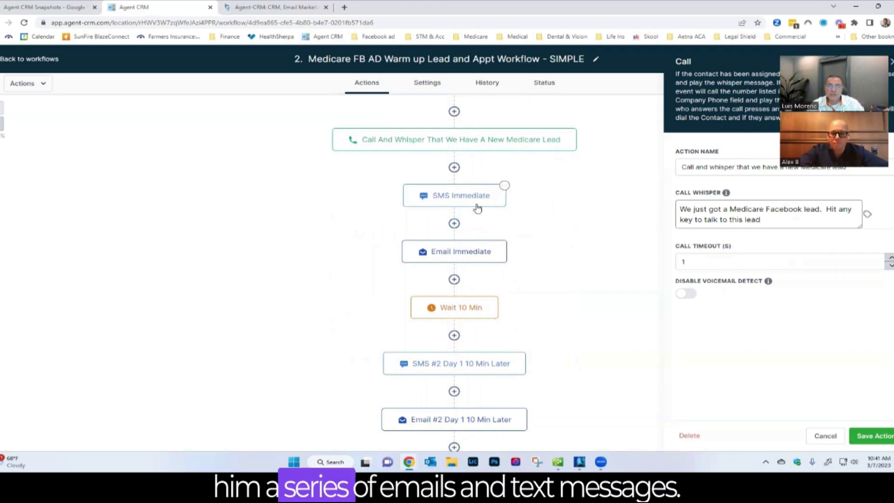
scroll(489, 280, down, 2)
scroll(505, 357, up, 3)
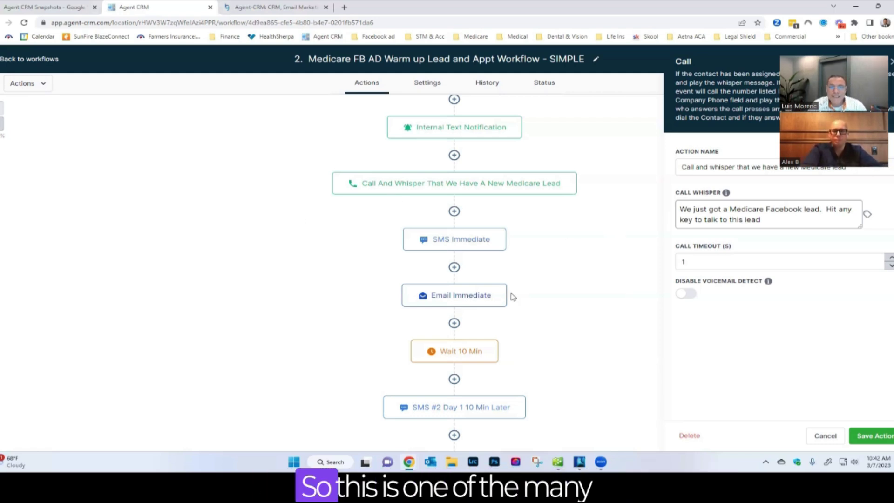
scroll(500, 298, up, 5)
scroll(563, 219, down, 3)
scroll(564, 237, up, 4)
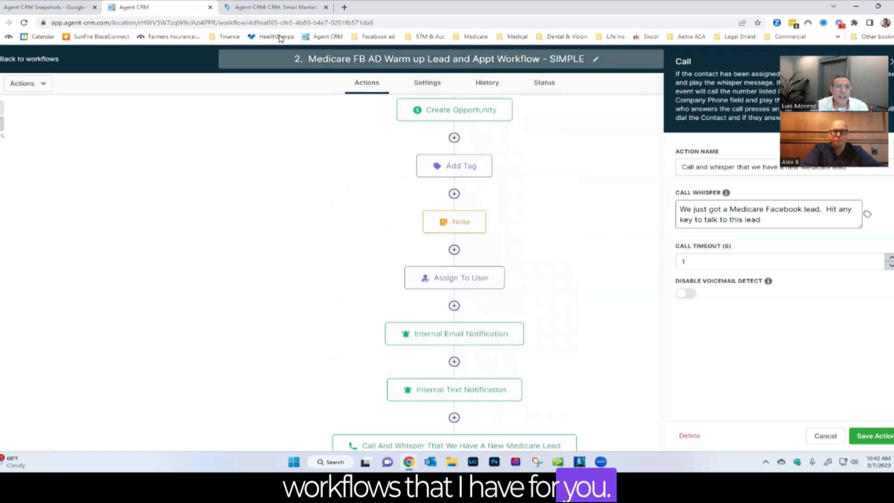
scroll(588, 177, up, 1)
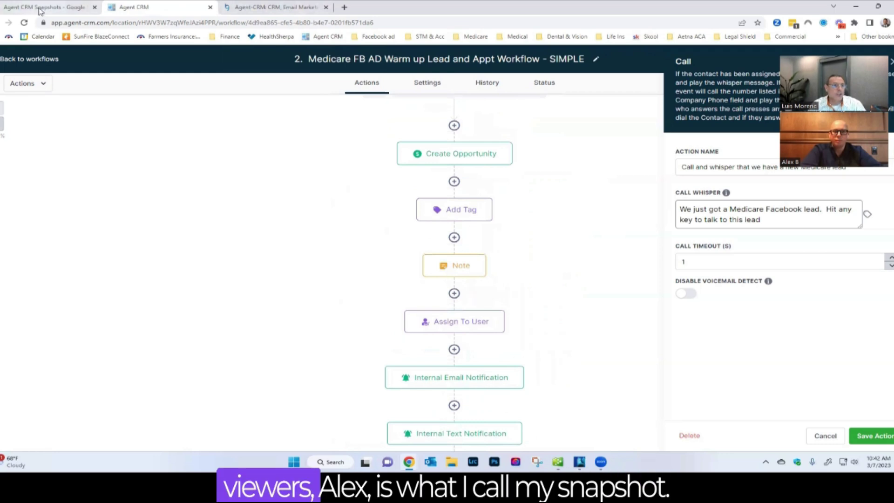
Switch to the Agent CRM Snapshots spreadsheet and review its tags, opportunities, pipeline stages, templates and workflows sections.
click(40, 9)
scroll(353, 201, up, 12)
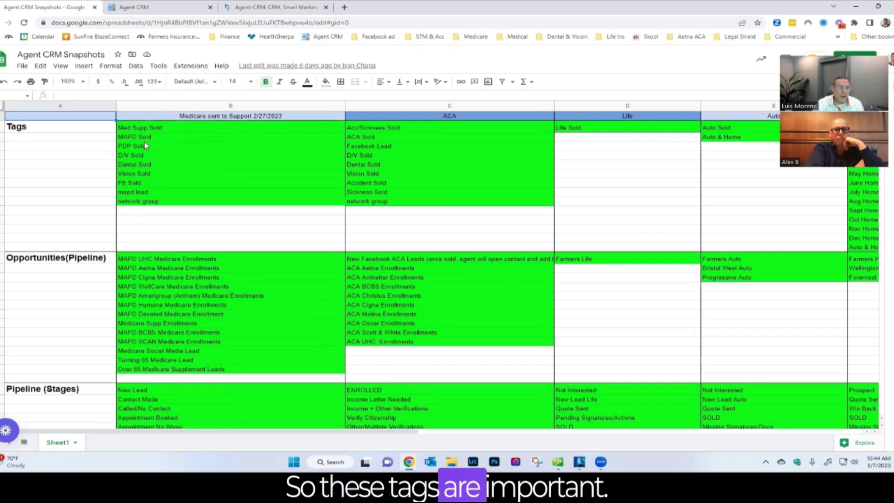
scroll(145, 202, down, 5)
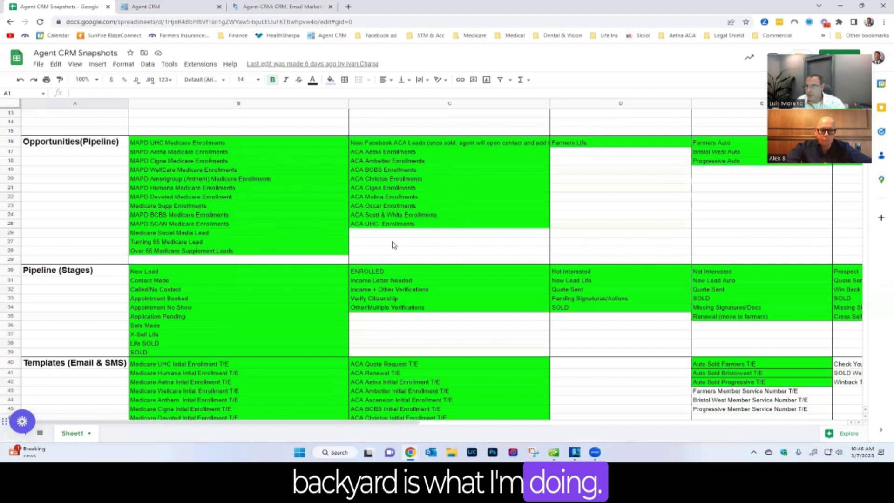
scroll(212, 230, down, 4)
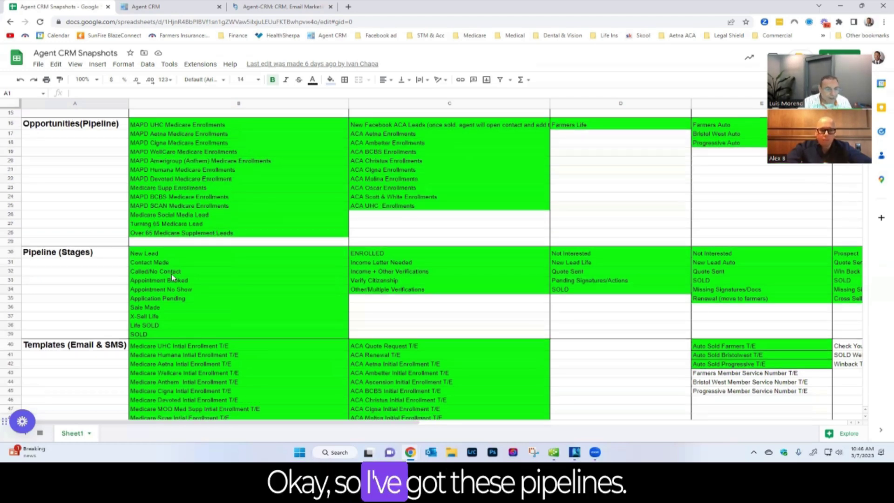
scroll(175, 244, down, 2)
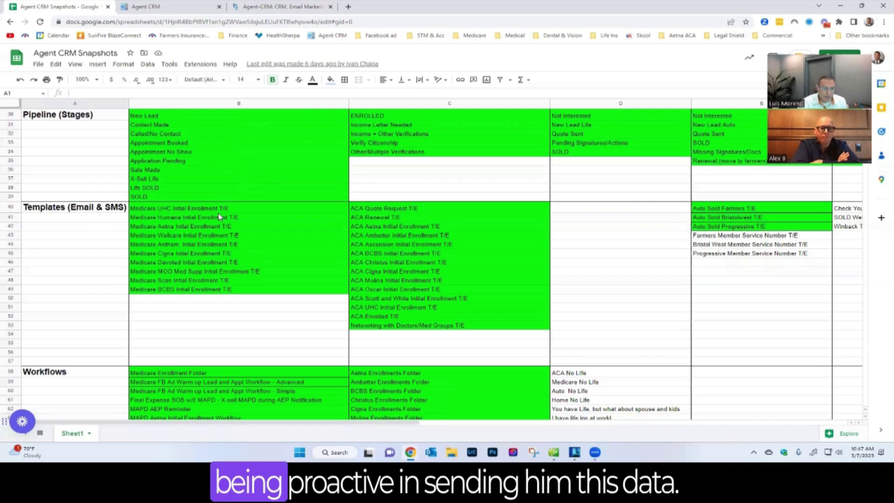
scroll(216, 214, down, 4)
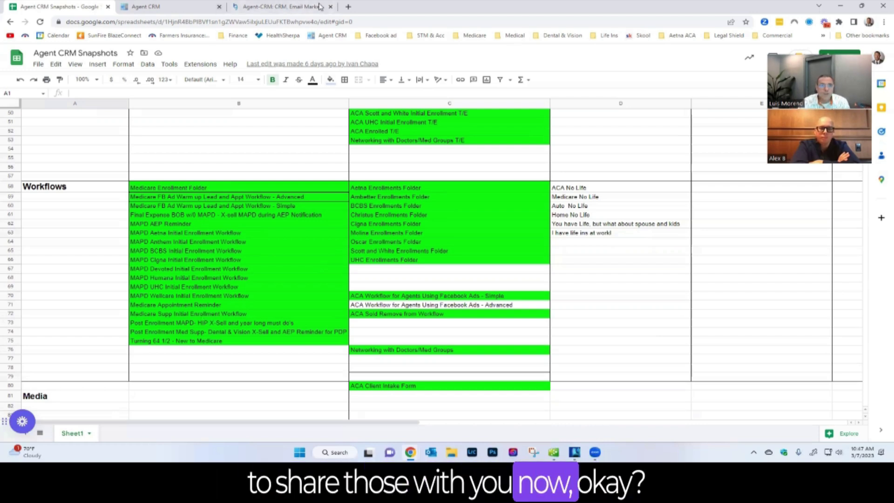
Switch back to Agent CRM, leave the open workflow and look through the first page of the Medicare Snapshot folder's workflows.
click(298, 6)
click(199, 8)
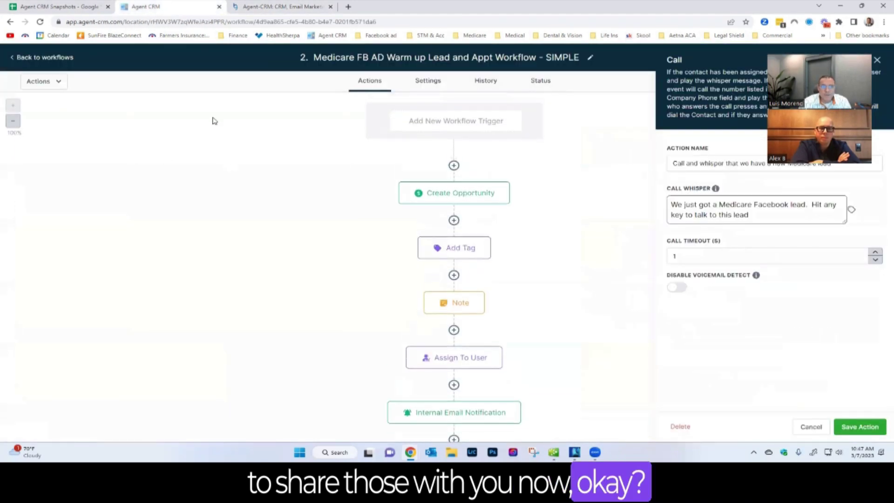
click(33, 56)
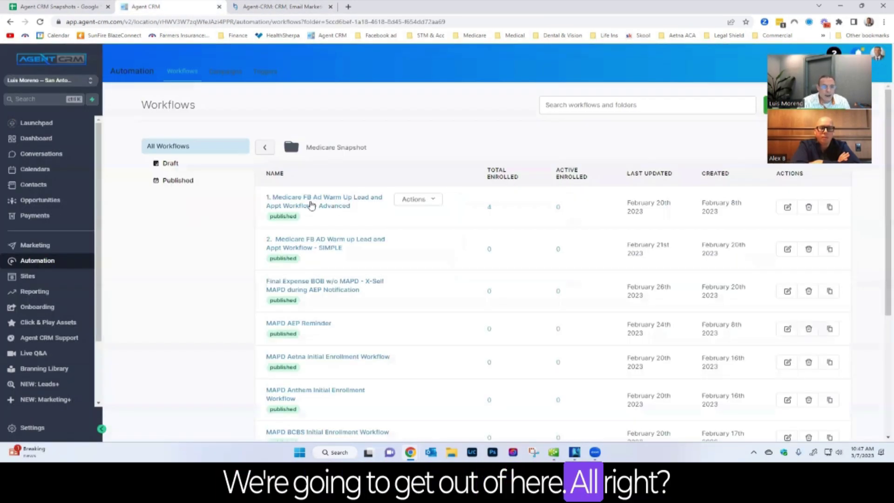
scroll(312, 214, down, 2)
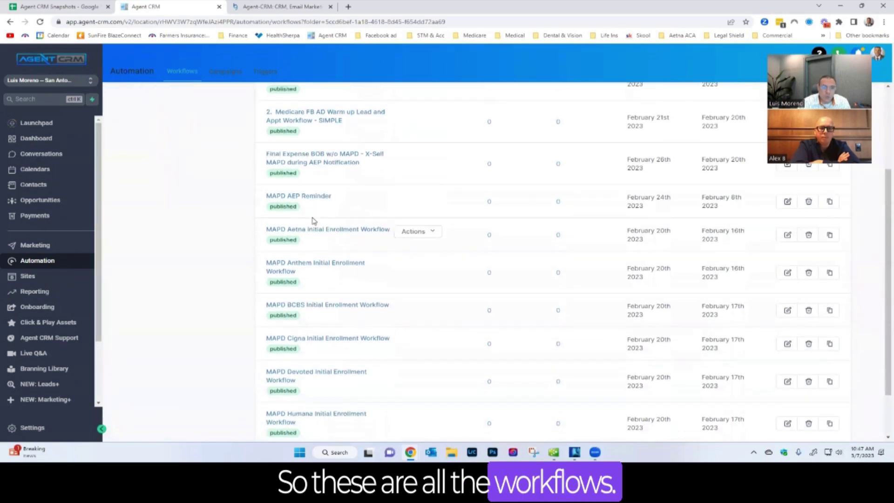
scroll(301, 303, down, 1)
scroll(302, 304, up, 1)
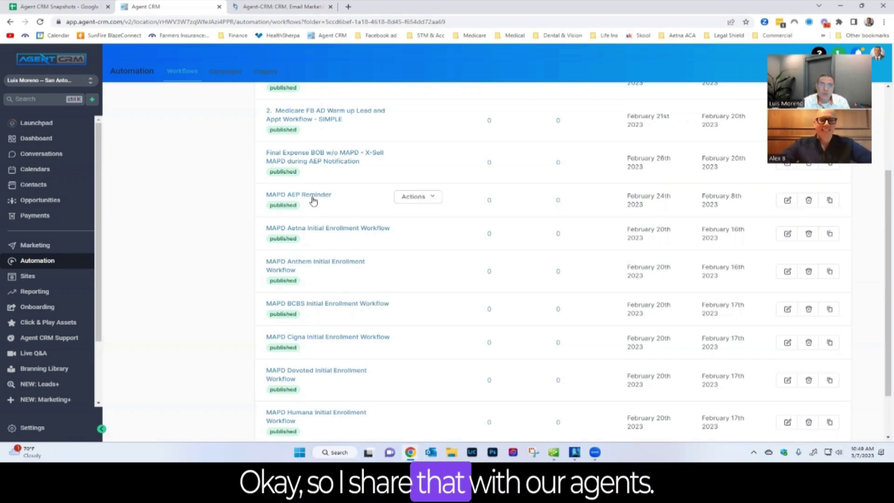
scroll(314, 200, up, 1)
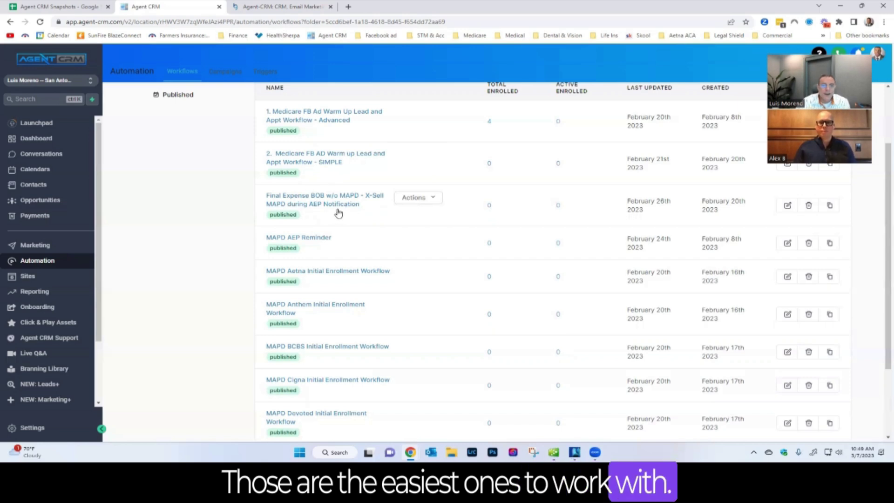
scroll(338, 212, down, 2)
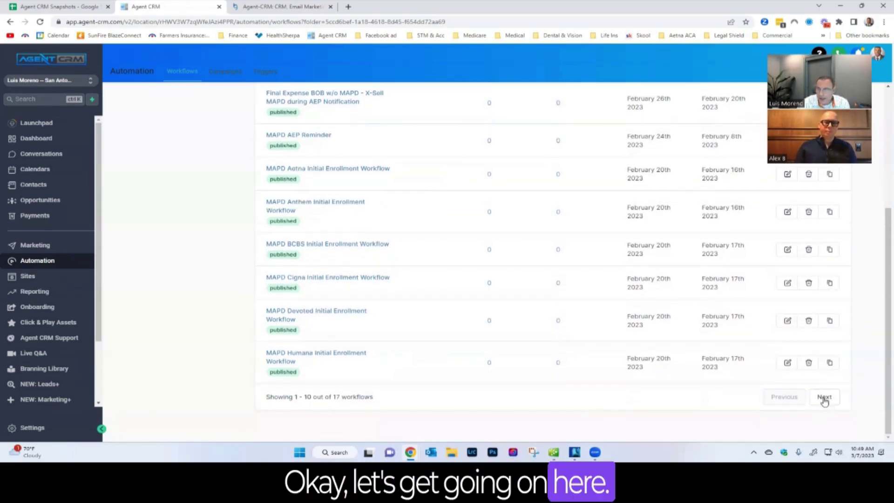
Open the workflow "Post Enrollment MAPD- HIP X-Sell and year long must do's" from the list's second page.
click(825, 397)
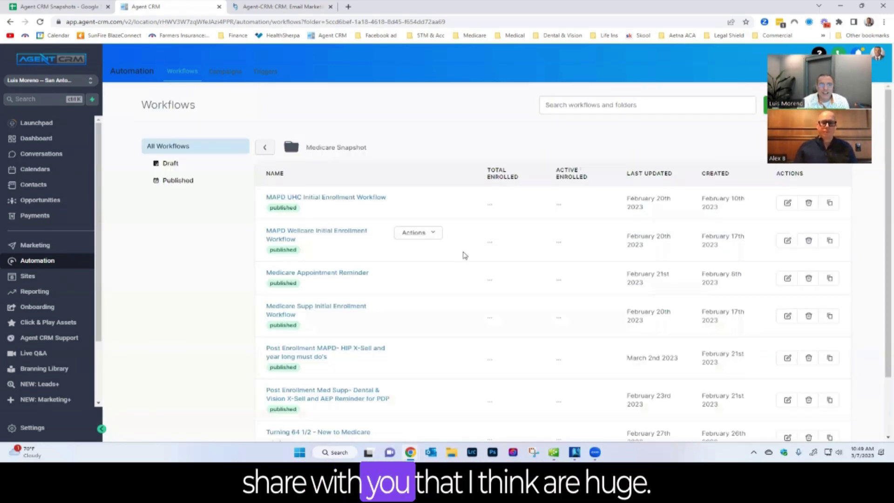
scroll(466, 257, down, 2)
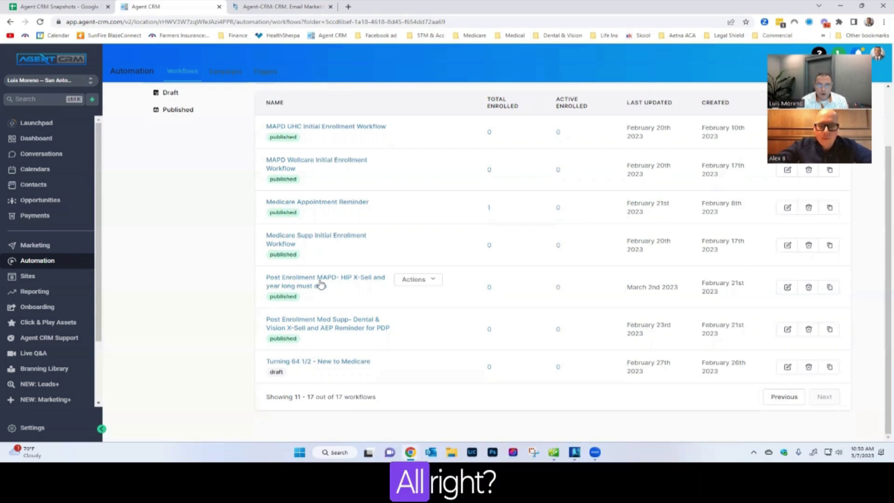
click(320, 283)
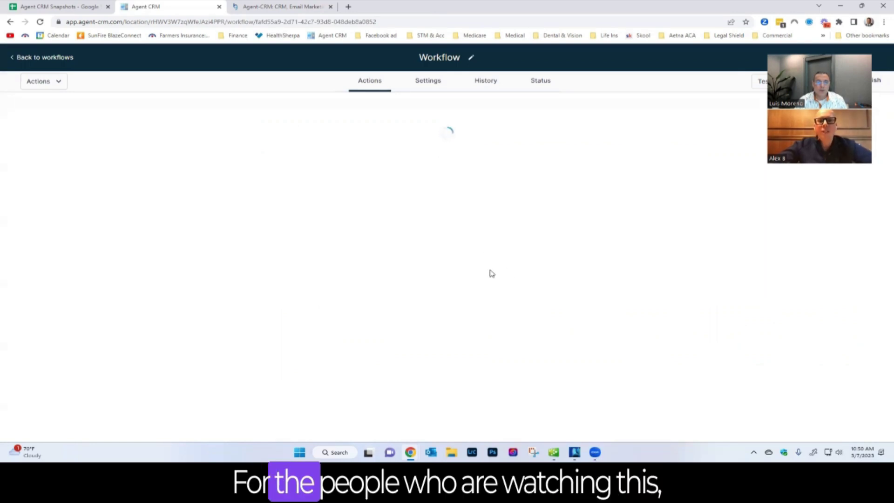
Examine the start of the post-enrollment MAPD workflow, covering the HIP cross-sell messages, the wait steps and the initial PCP email and text.
scroll(572, 230, down, 3)
scroll(568, 229, up, 1)
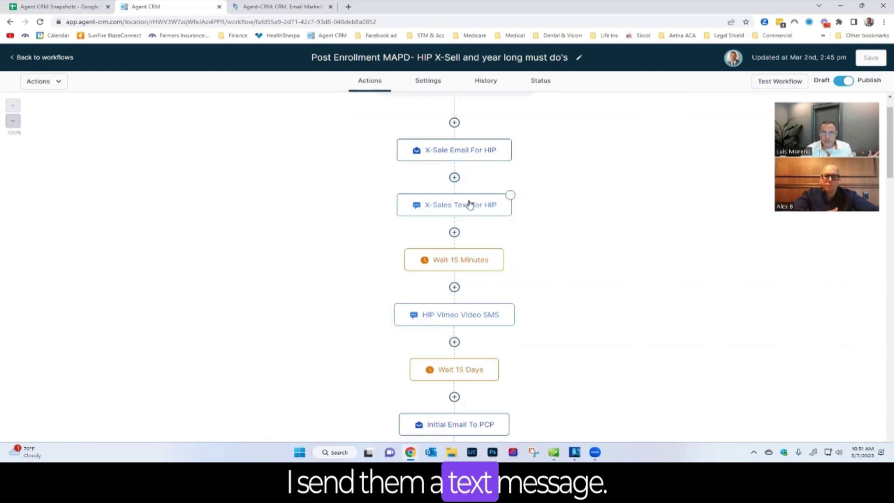
scroll(468, 207, down, 2)
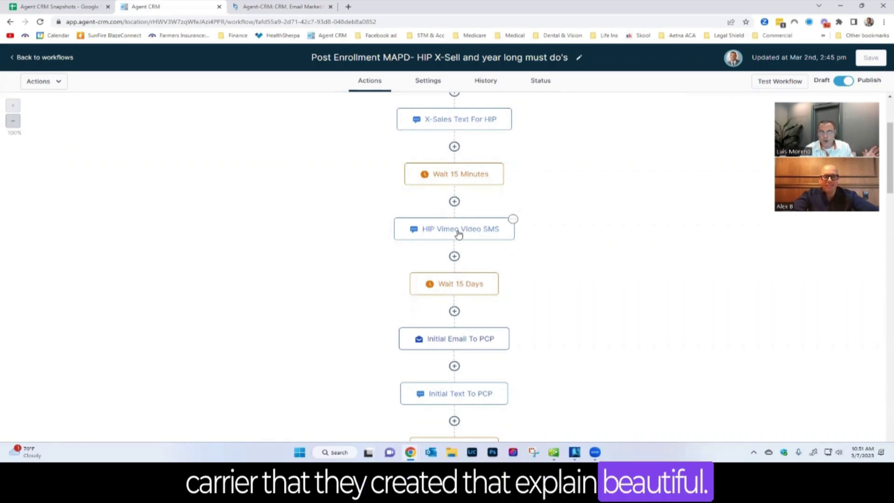
scroll(469, 228, down, 2)
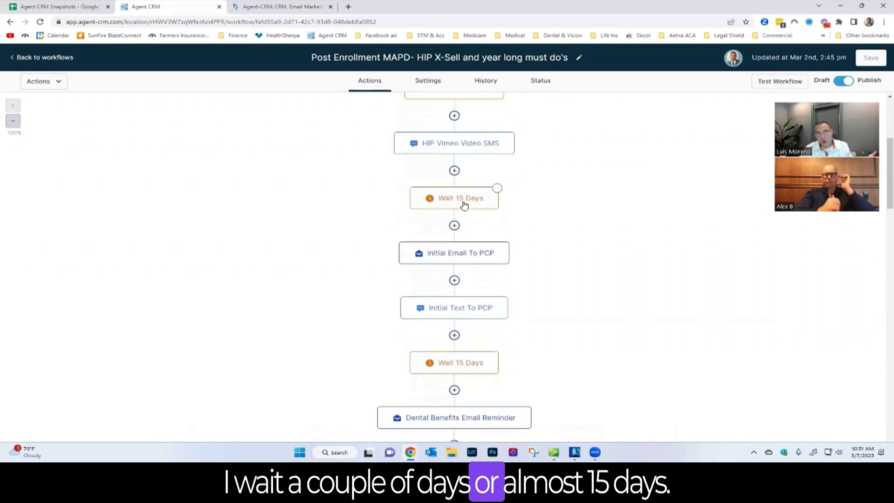
scroll(464, 209, down, 1)
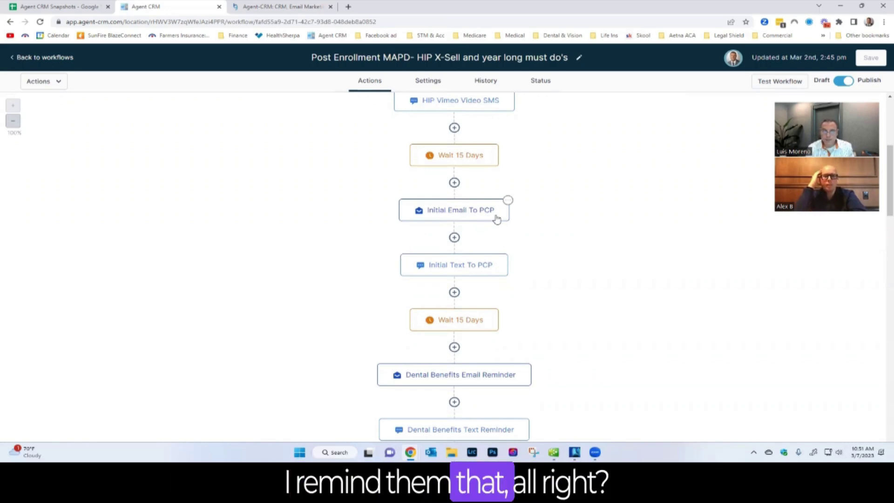
scroll(479, 231, down, 1)
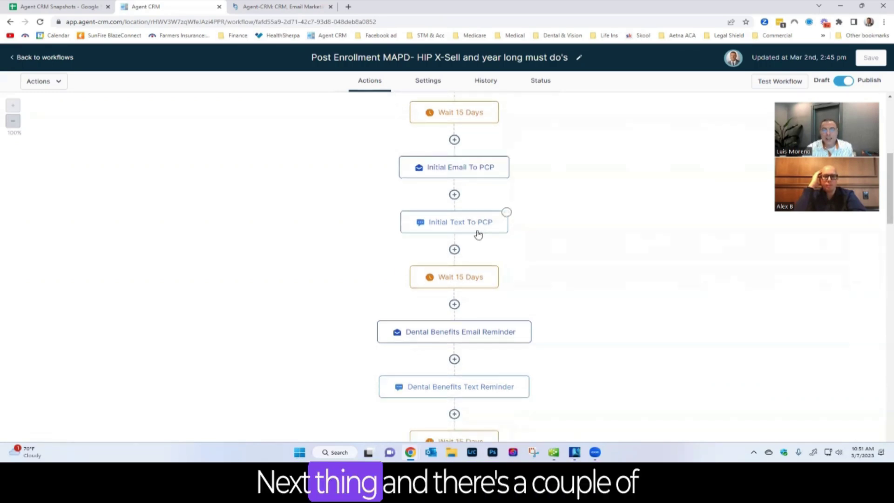
scroll(475, 235, up, 1)
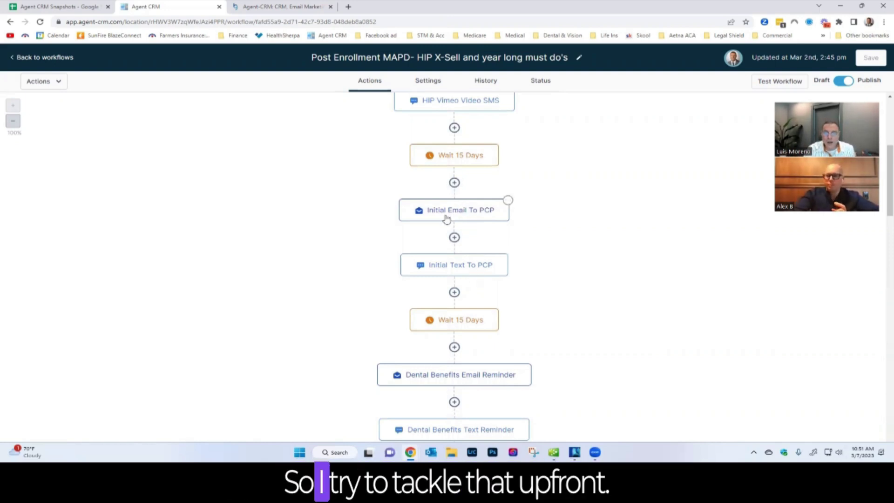
scroll(446, 218, down, 2)
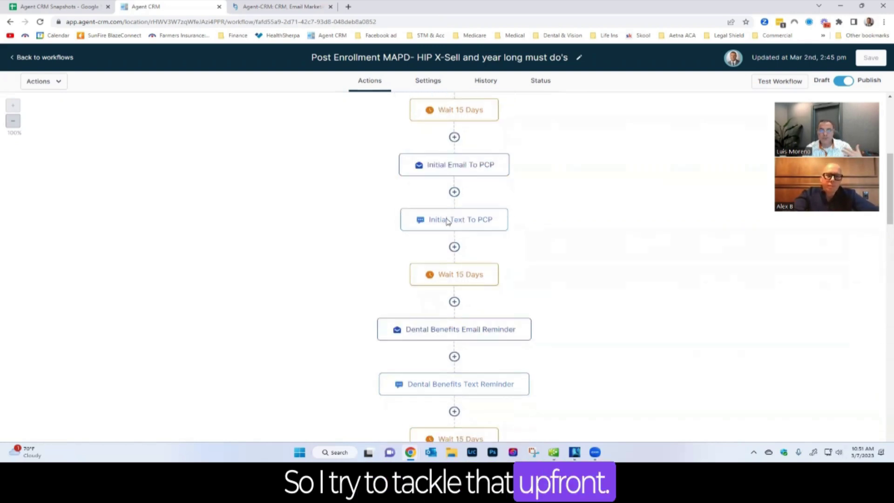
scroll(446, 222, down, 1)
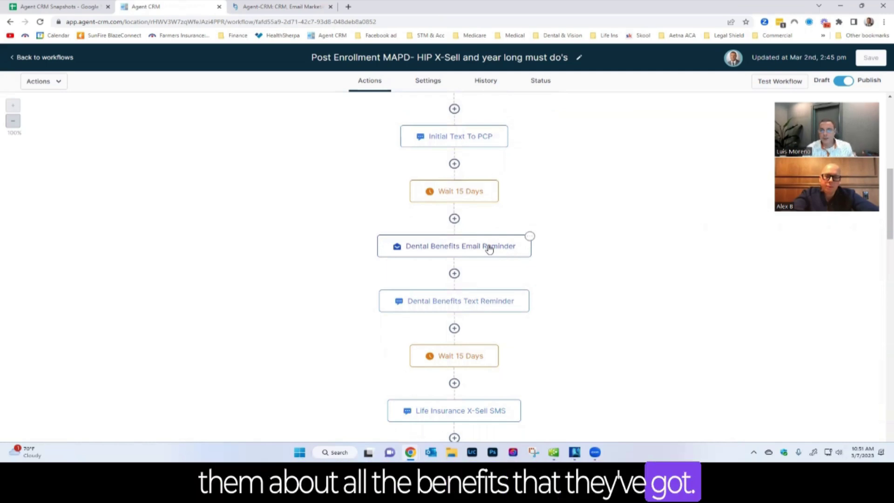
Review the benefit follow-ups in the workflow, from the dental reminders and life insurance cross-sell through OTC, vision, hearing and gym membership.
scroll(455, 291, down, 3)
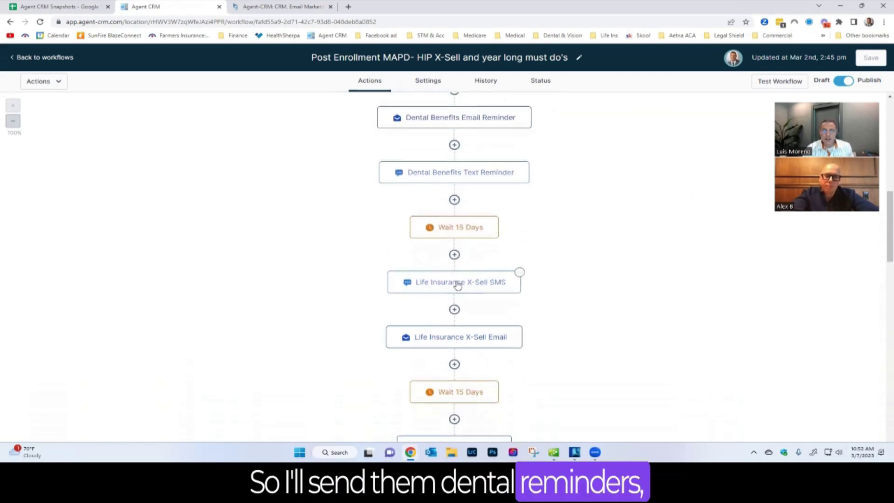
scroll(458, 317, down, 2)
scroll(511, 279, down, 4)
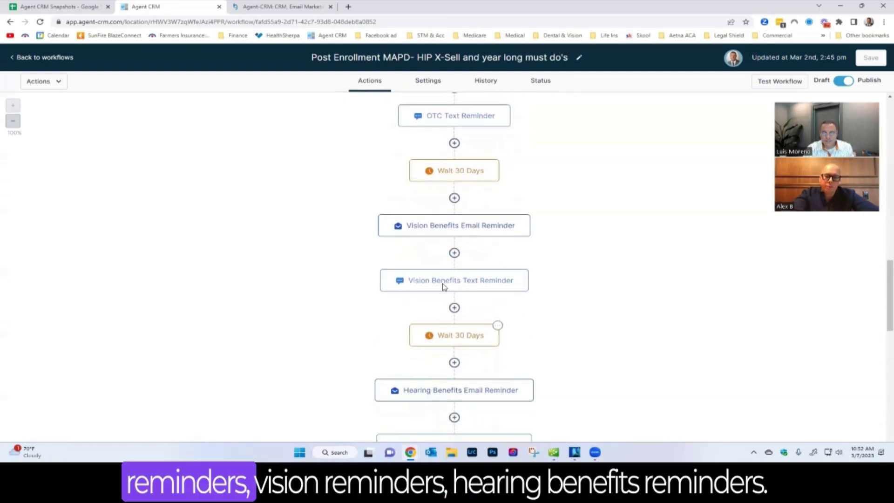
scroll(443, 286, down, 4)
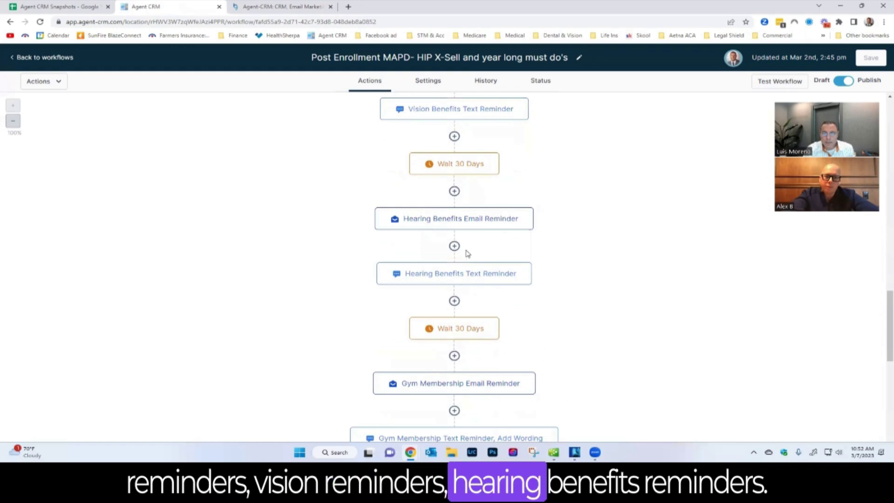
scroll(466, 261, down, 4)
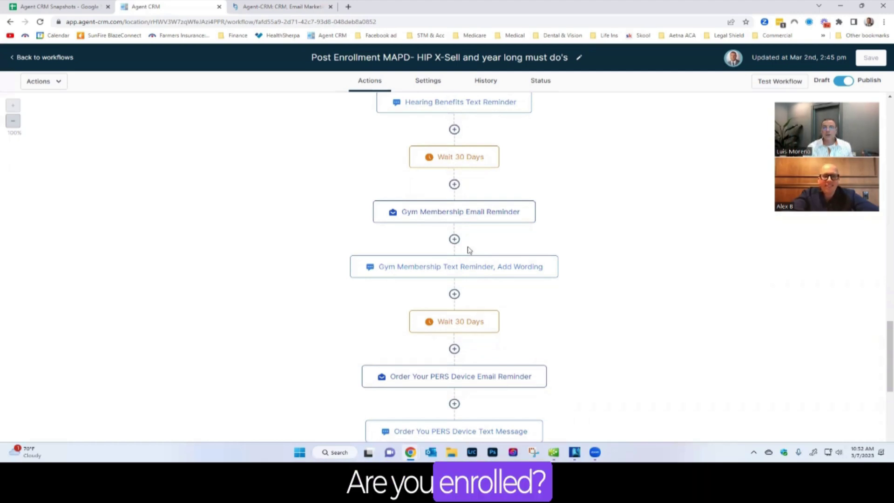
Review the PERS device, transportation and referral reminders through the final MAPD AEP Reminder action, and look back over the earlier reminders.
scroll(421, 282, down, 2)
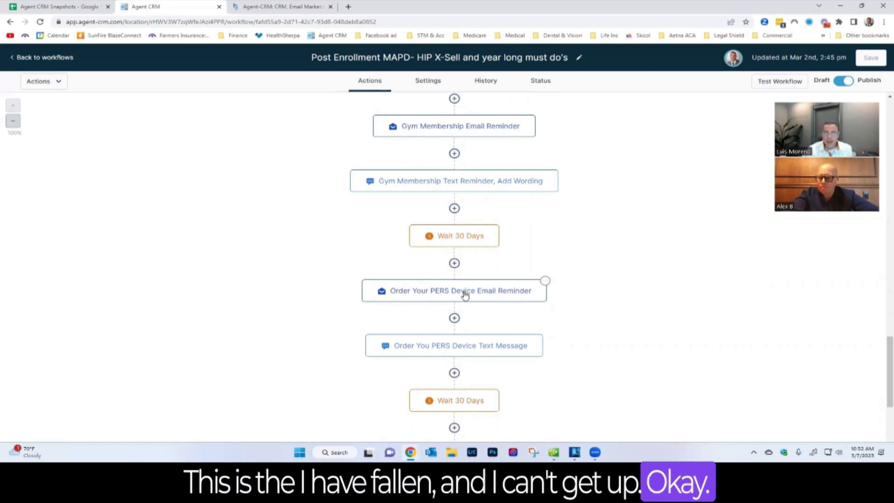
scroll(464, 293, down, 3)
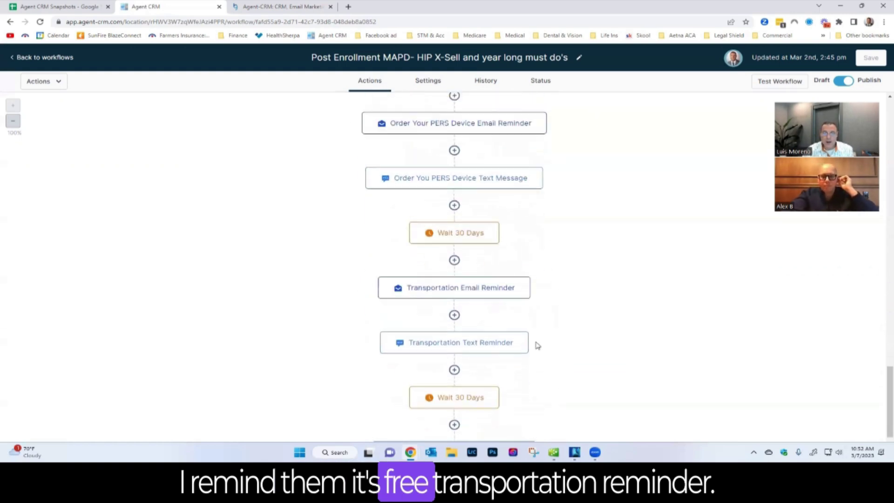
scroll(545, 336, down, 2)
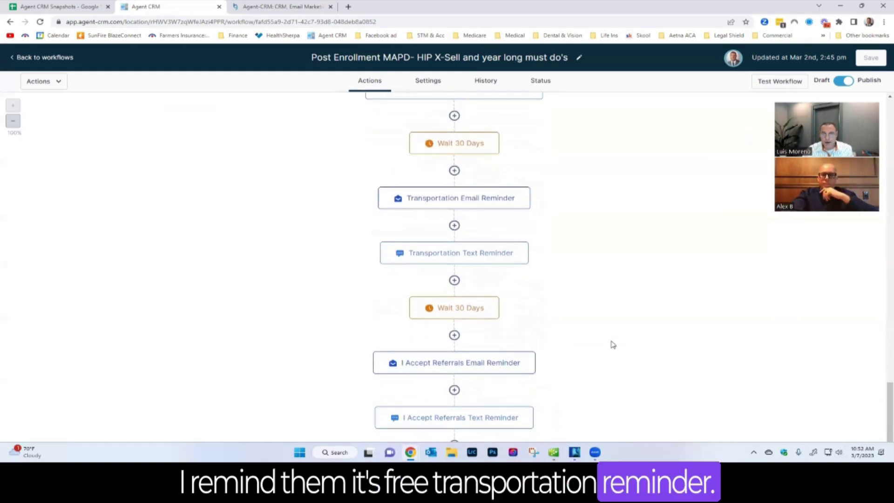
scroll(501, 294, down, 2)
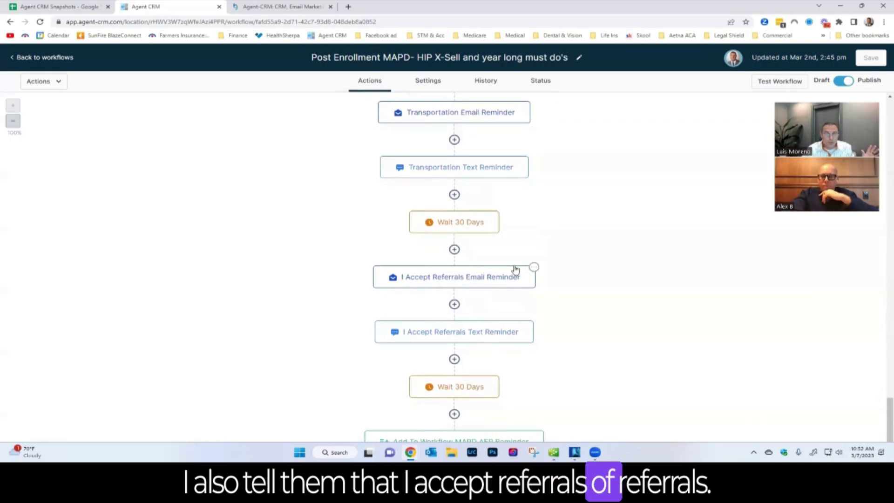
scroll(513, 279, down, 2)
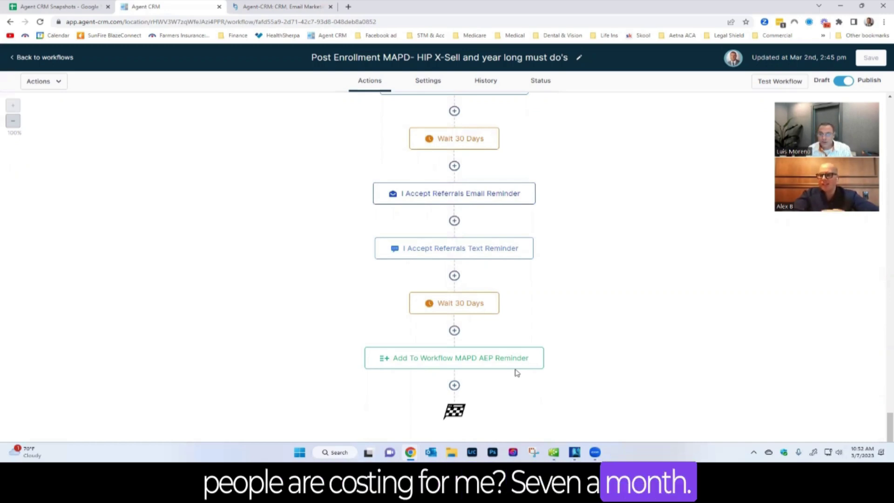
scroll(614, 261, up, 10)
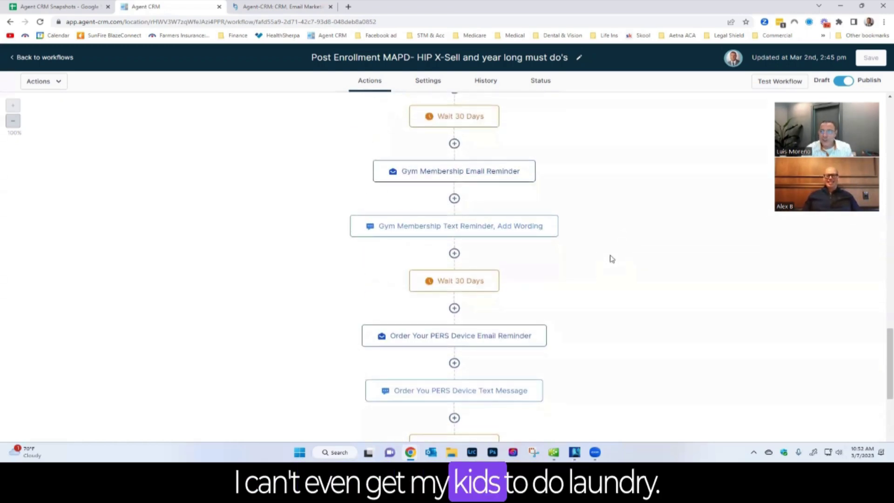
scroll(656, 294, up, 20)
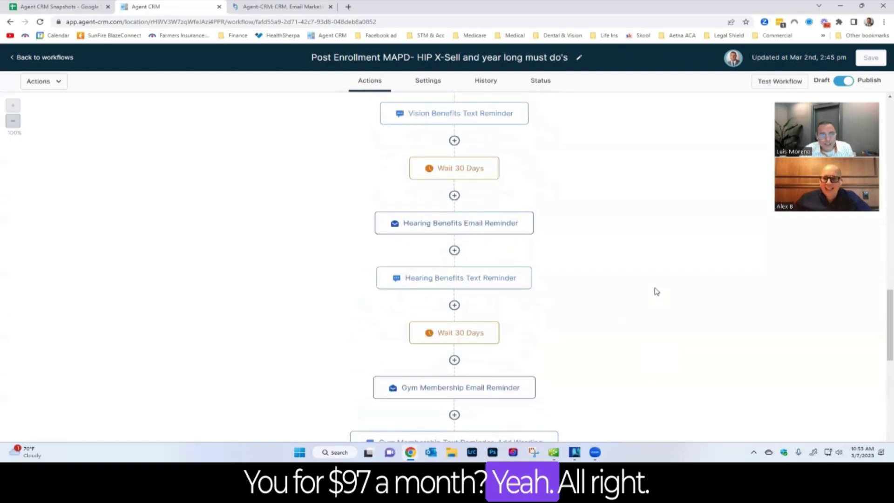
Return to the Medicare Snapshot workflow list and look through its second page, including the Post Enrollment Med Supp workflow.
click(40, 57)
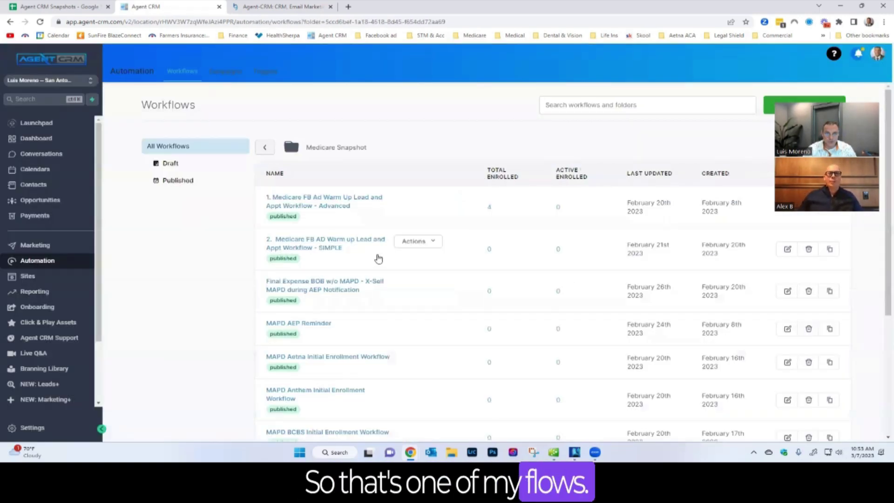
scroll(382, 262, down, 5)
click(820, 402)
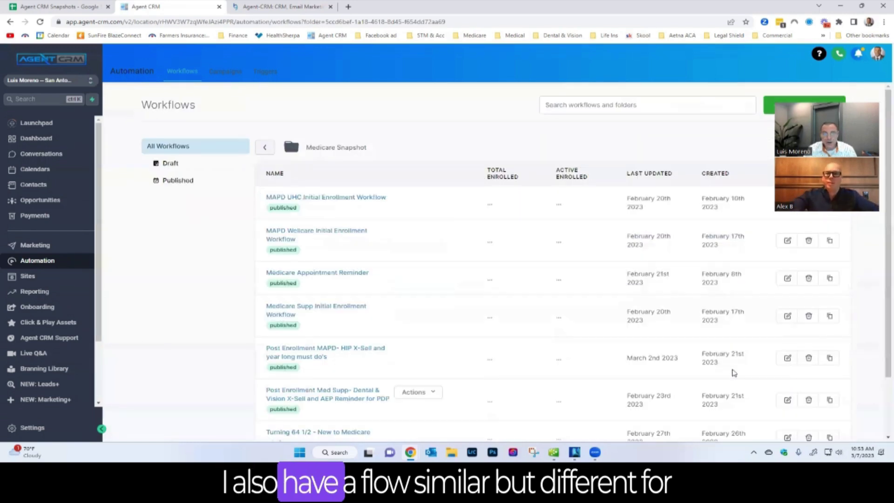
scroll(398, 350, down, 2)
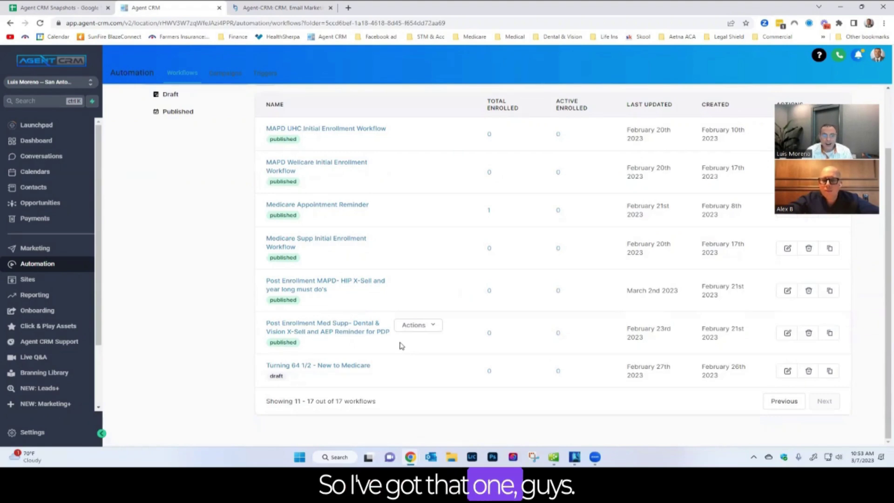
scroll(330, 292, up, 3)
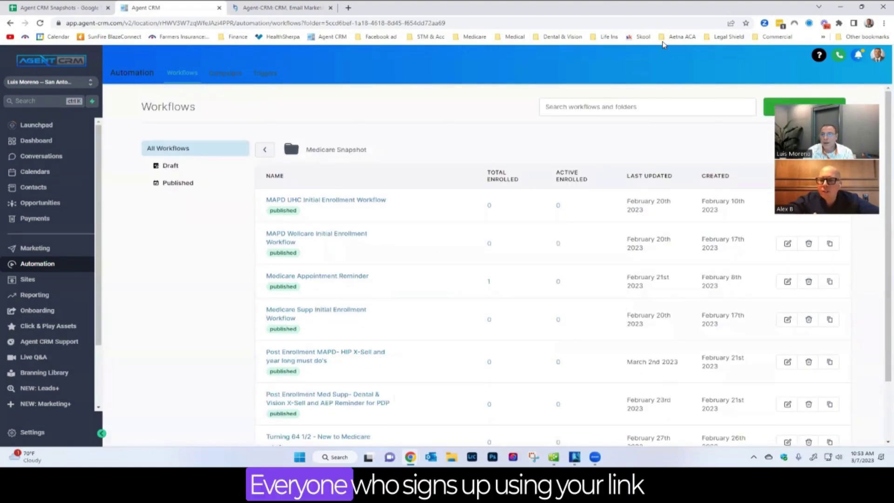